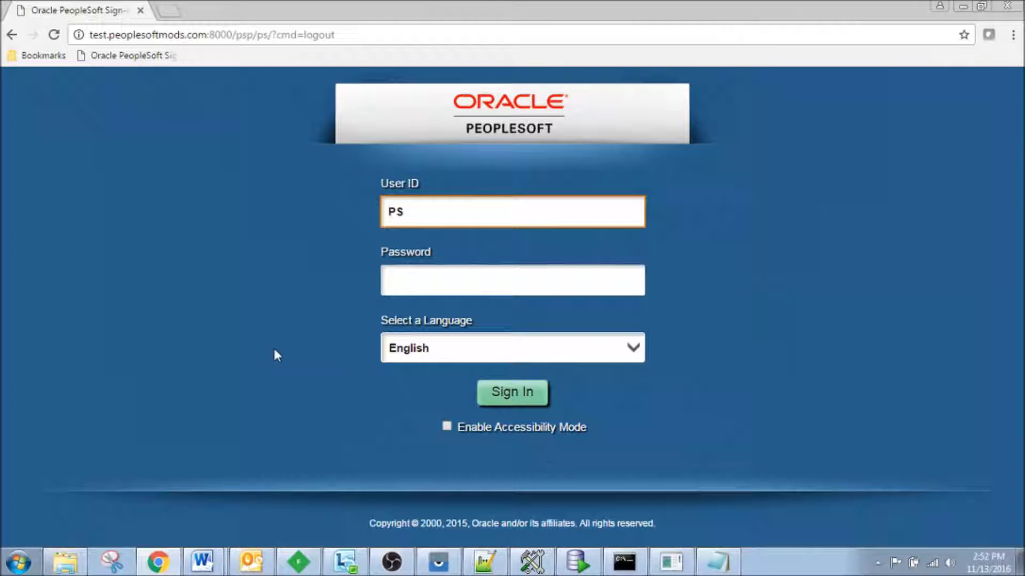
- Enter the account password and sign in to PeopleSoft
left_click(465, 281)
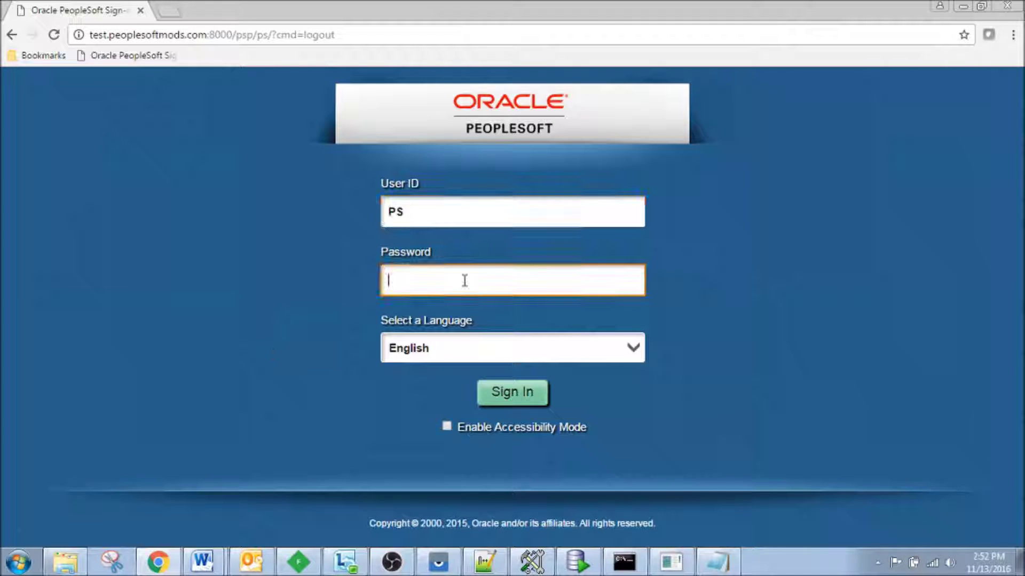
key("Return")
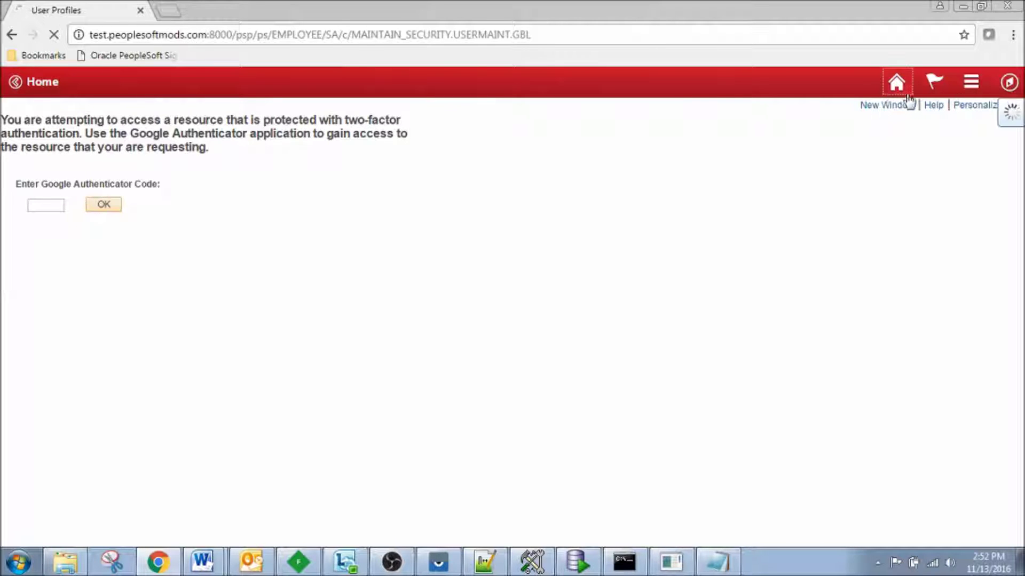
- Open Change My Password to see its authenticator code prompt, then go back to the homepage
left_click(896, 82)
scroll(934, 327, "down", 10)
left_click(878, 352)
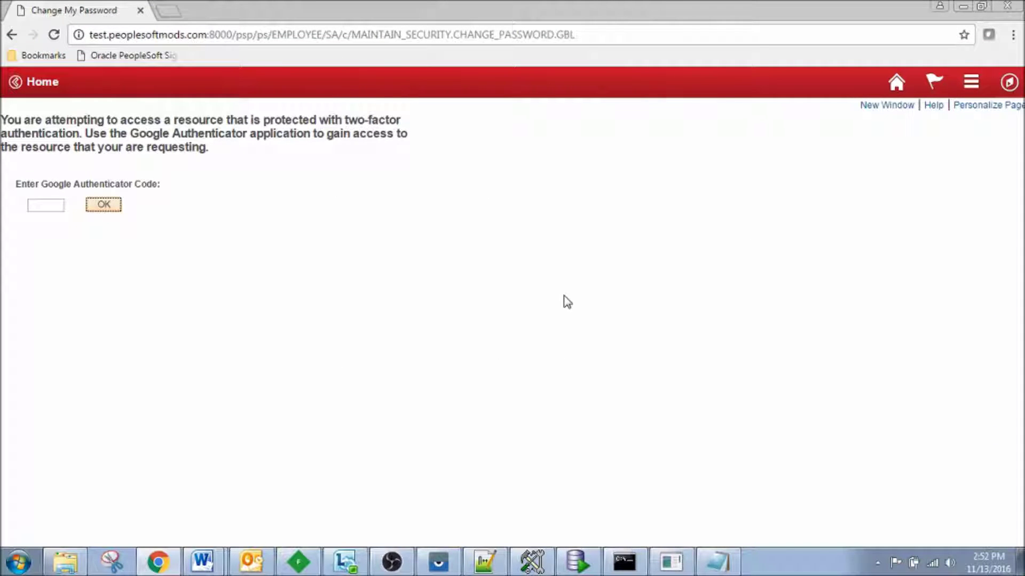
left_click(906, 82)
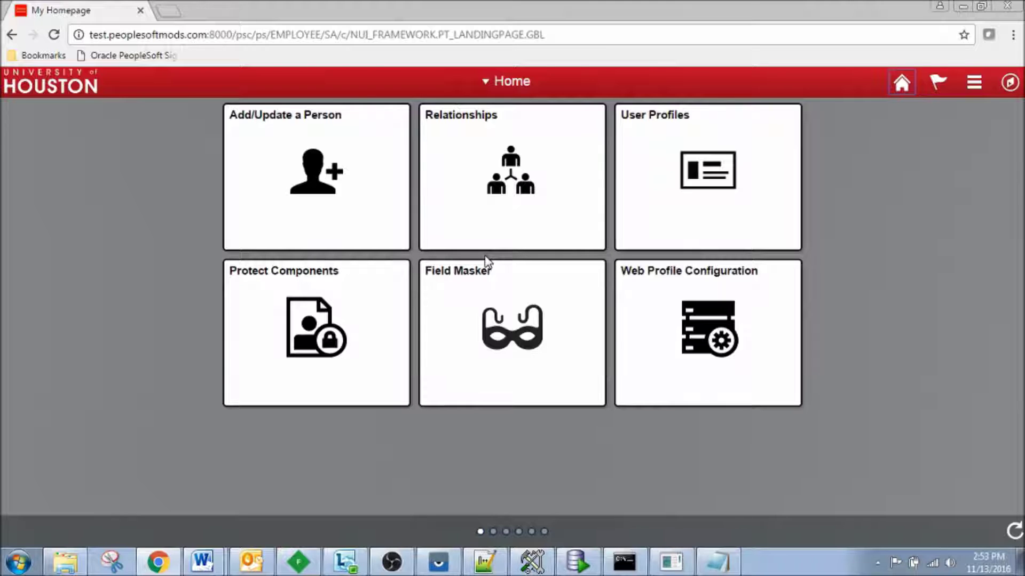
left_click(491, 222)
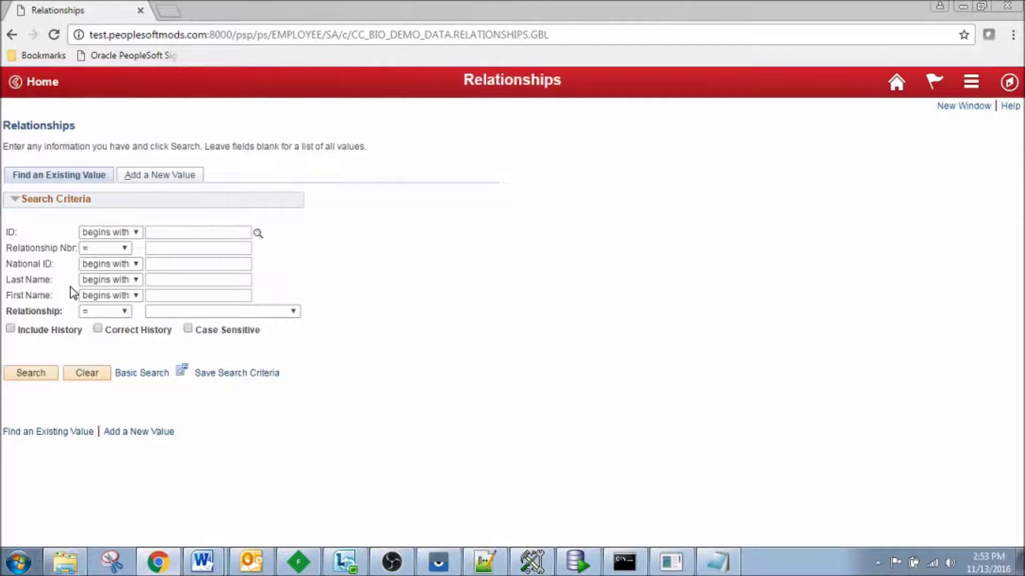
type("AD1010")
key("Return")
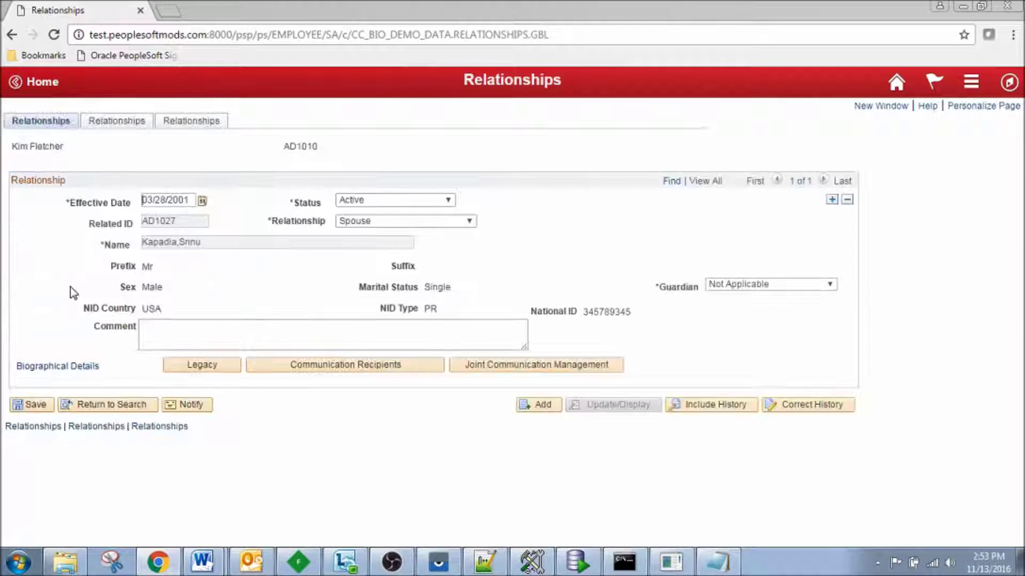
double_click(604, 313)
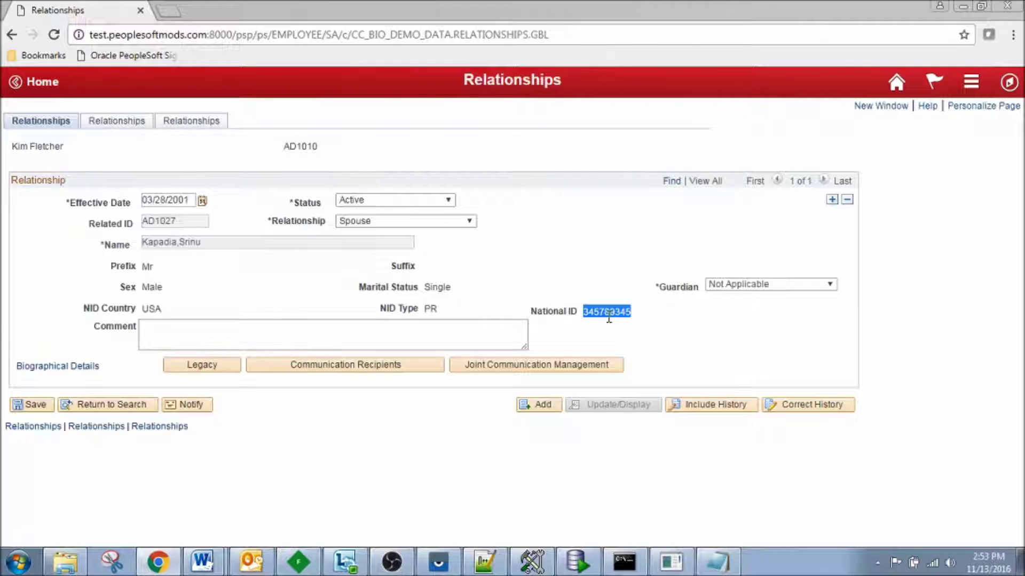
left_click(899, 89)
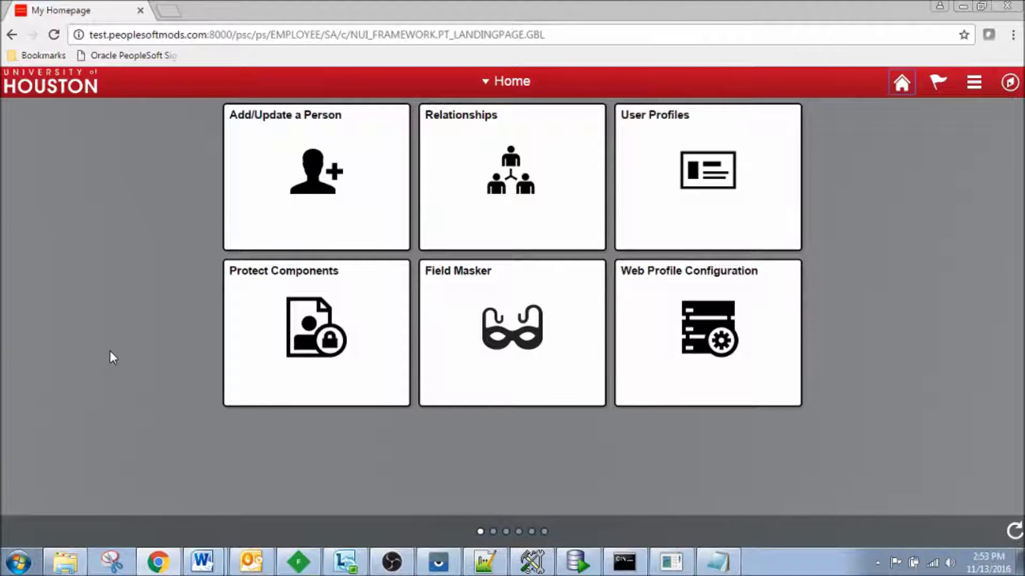
left_click(273, 375)
- Add RELATIONSHIPS as a fifth protected component in the 2FA configuration and save it
left_click(25, 278)
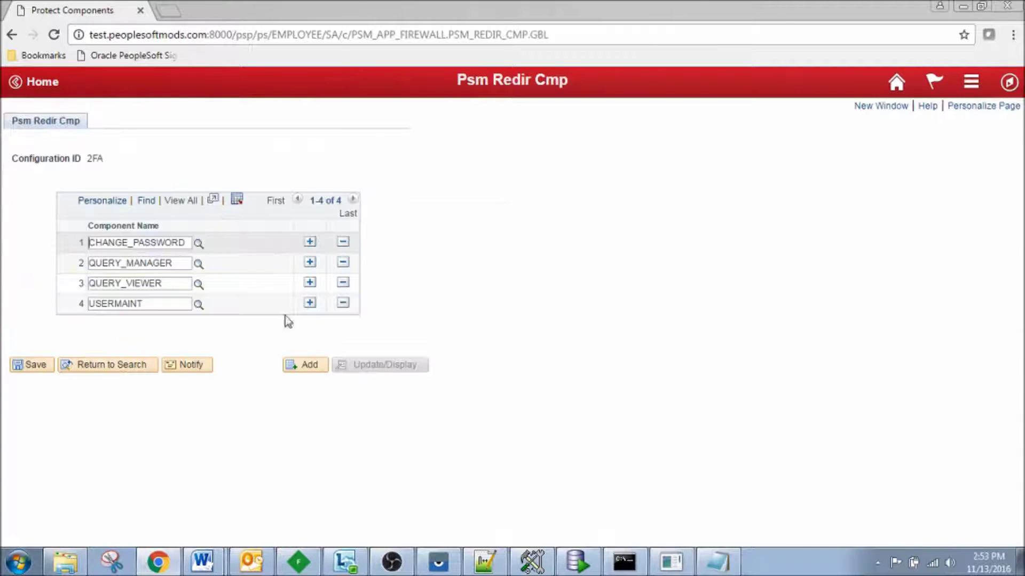
left_click(309, 303)
type("RELAT")
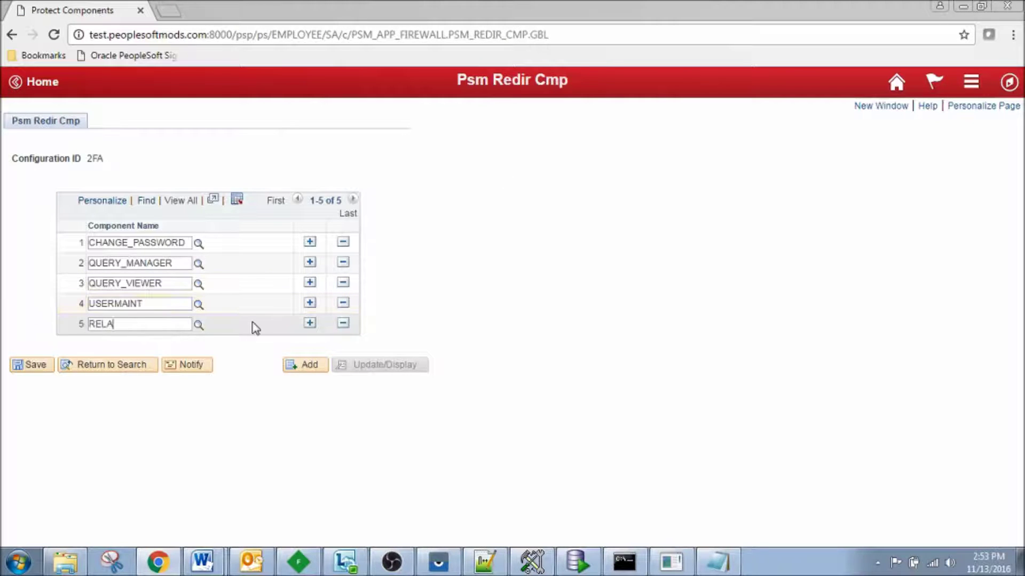
left_click(150, 354)
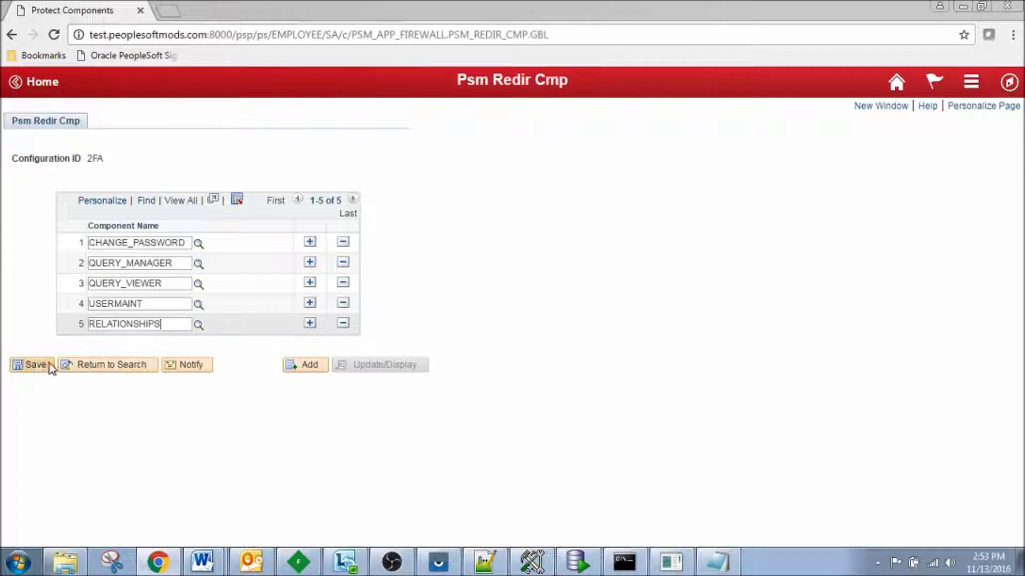
left_click(34, 364)
left_click(461, 333)
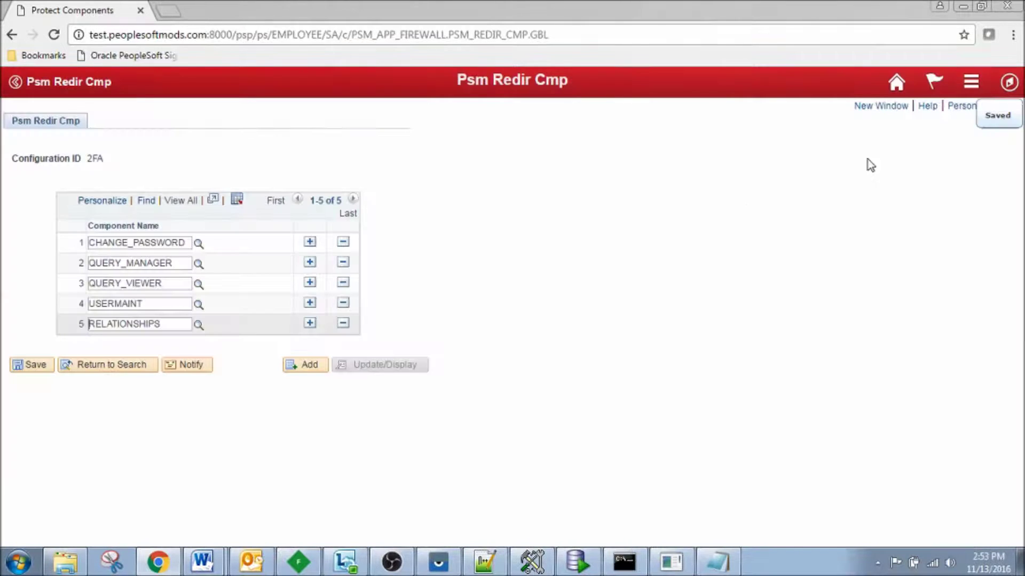
left_click(896, 83)
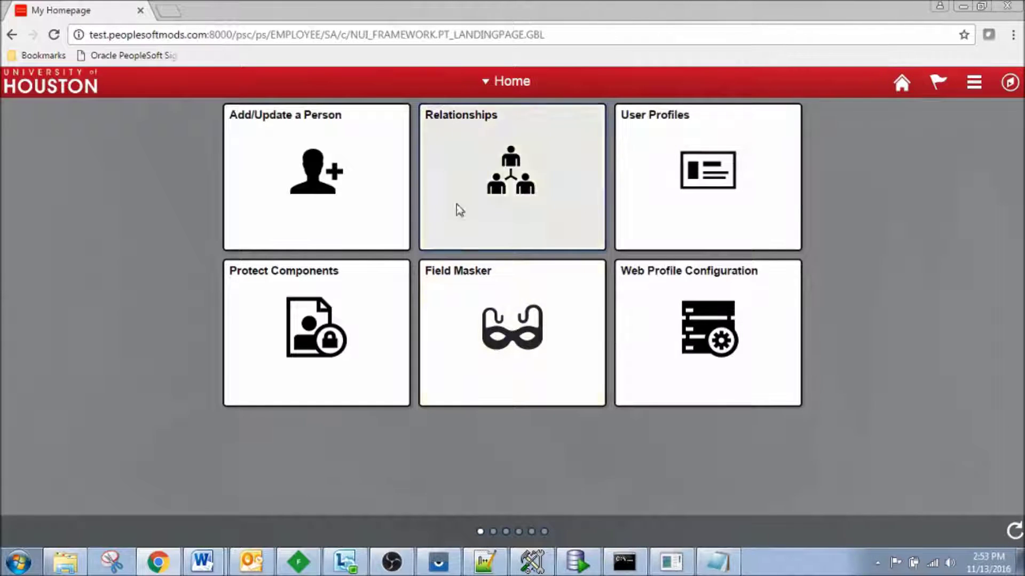
- Open Relationships and enter the Google Authenticator code shown on the phone
left_click(457, 229)
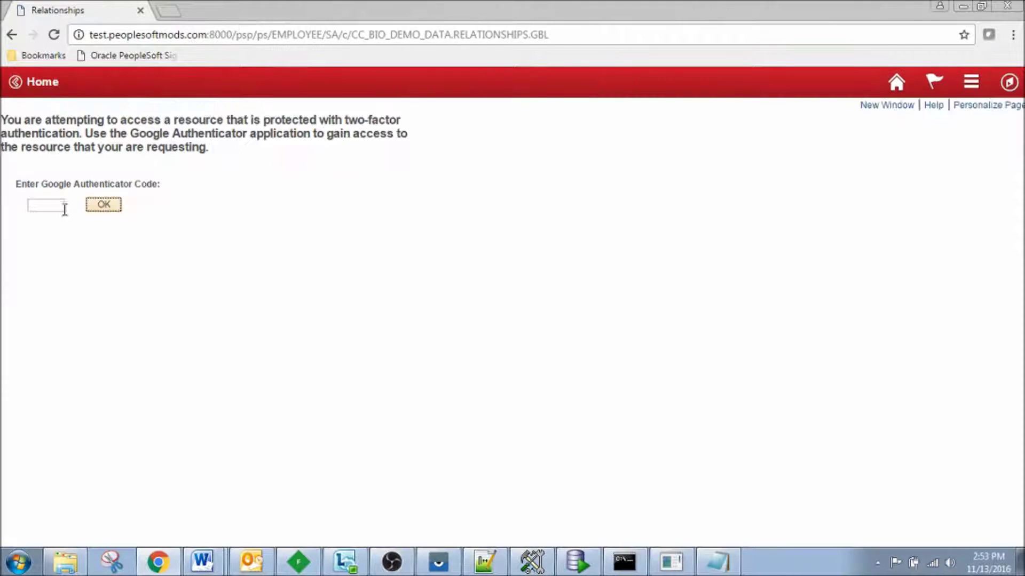
left_click(438, 563)
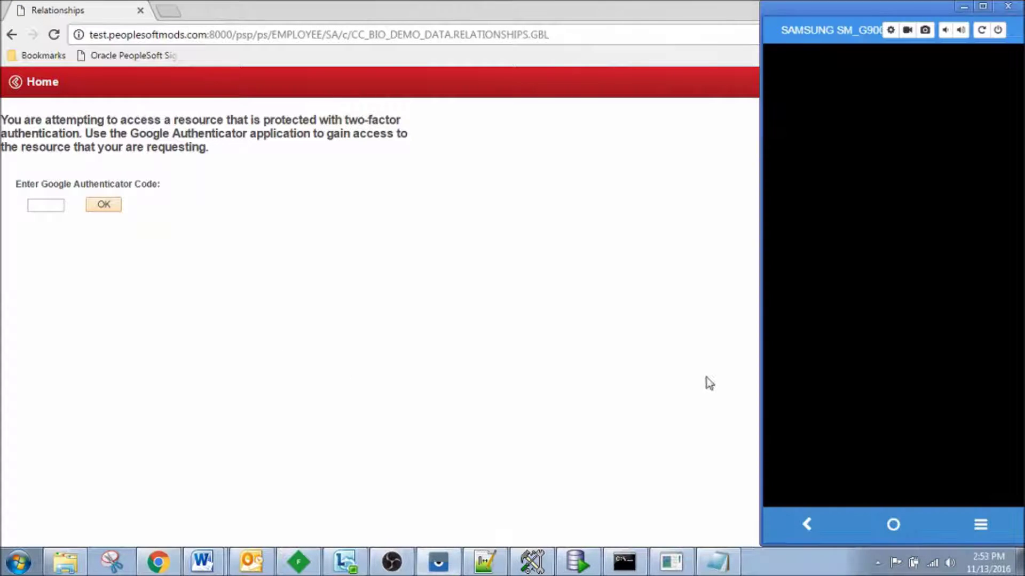
left_click_drag(837, 280, 897, 224)
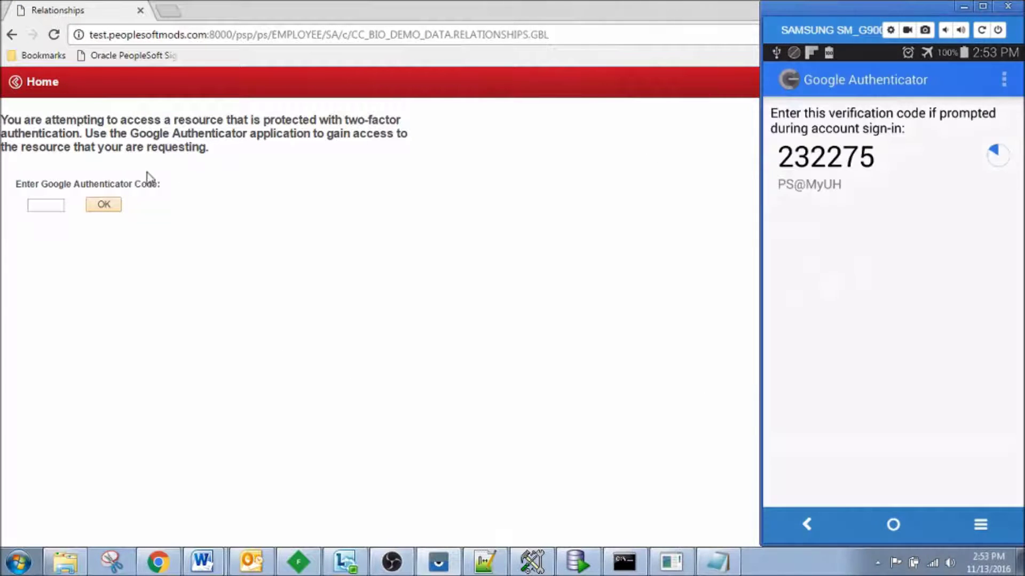
left_click(49, 206)
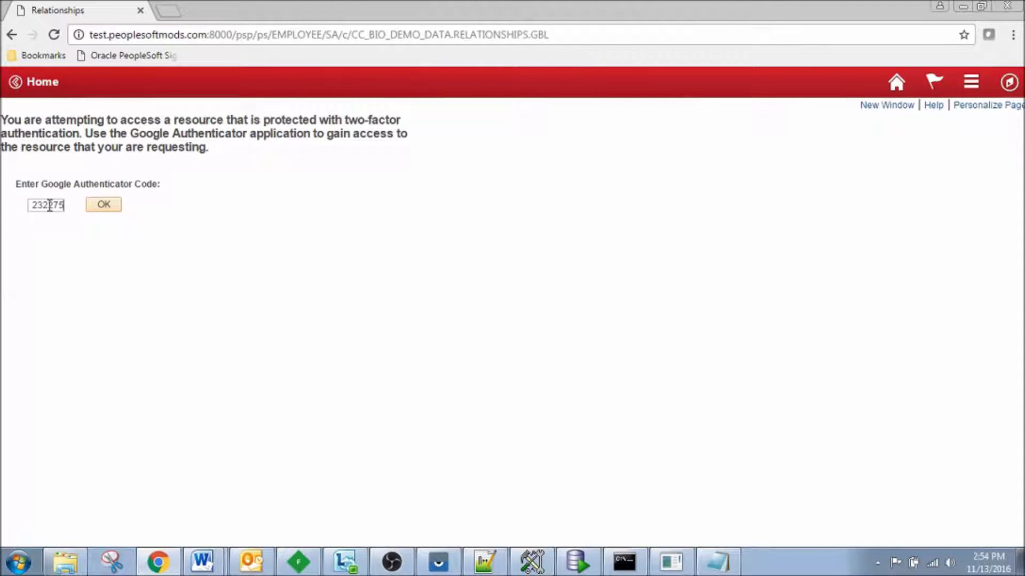
left_click(104, 205)
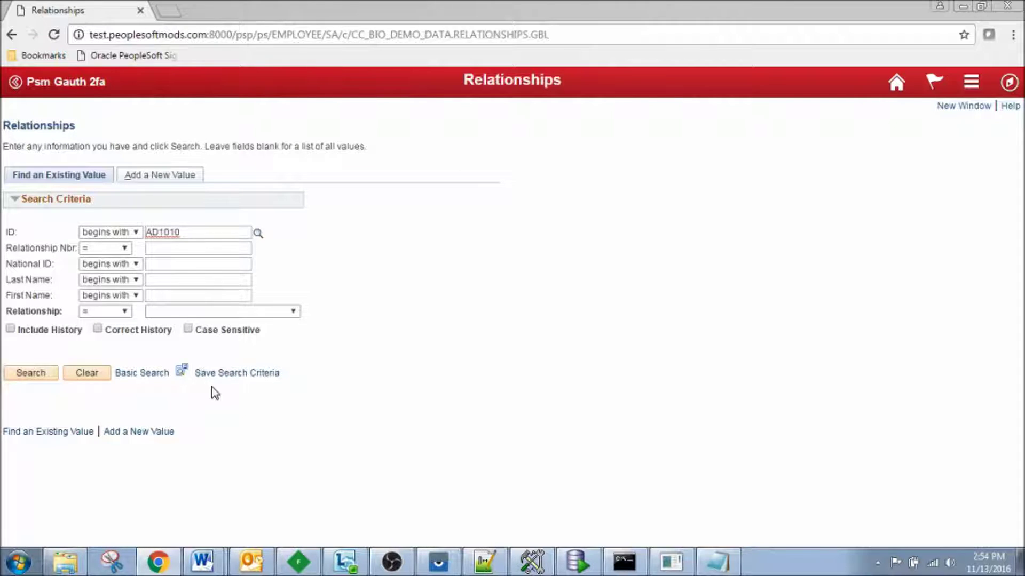
- Open the relationship record with its unmasked National ID, select Marital Status Single, then go home
left_click(32, 373)
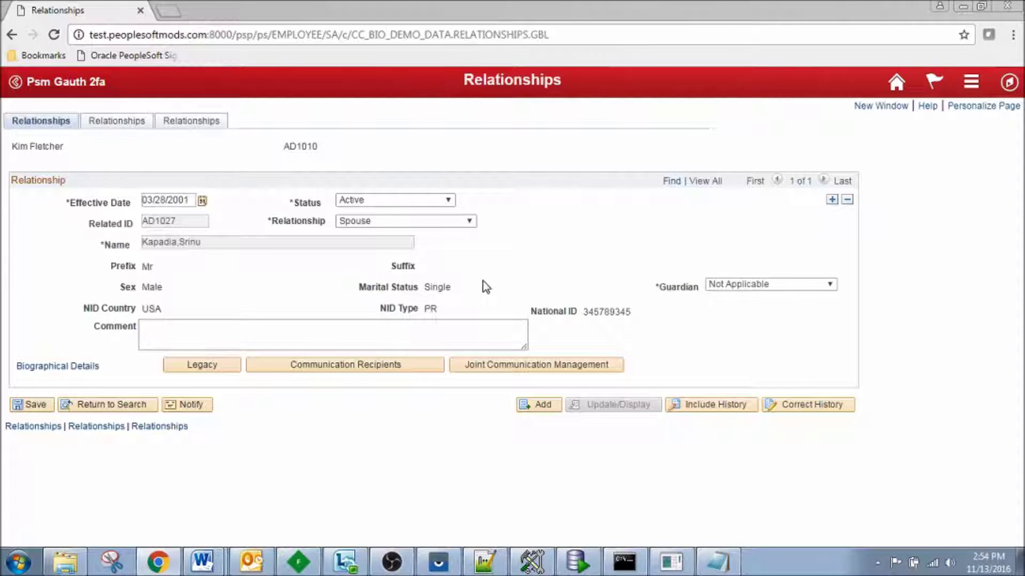
double_click(443, 288)
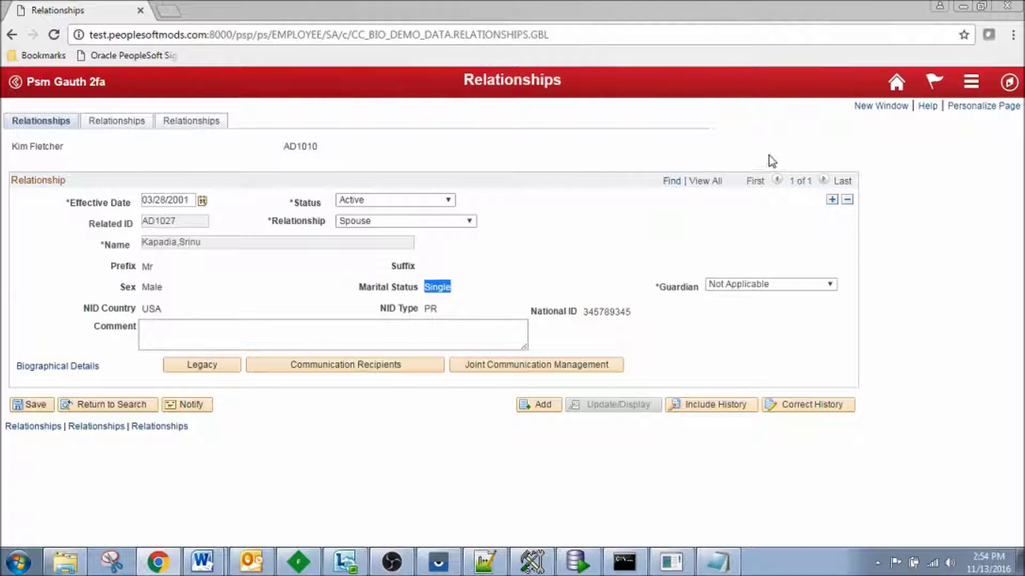
left_click(896, 84)
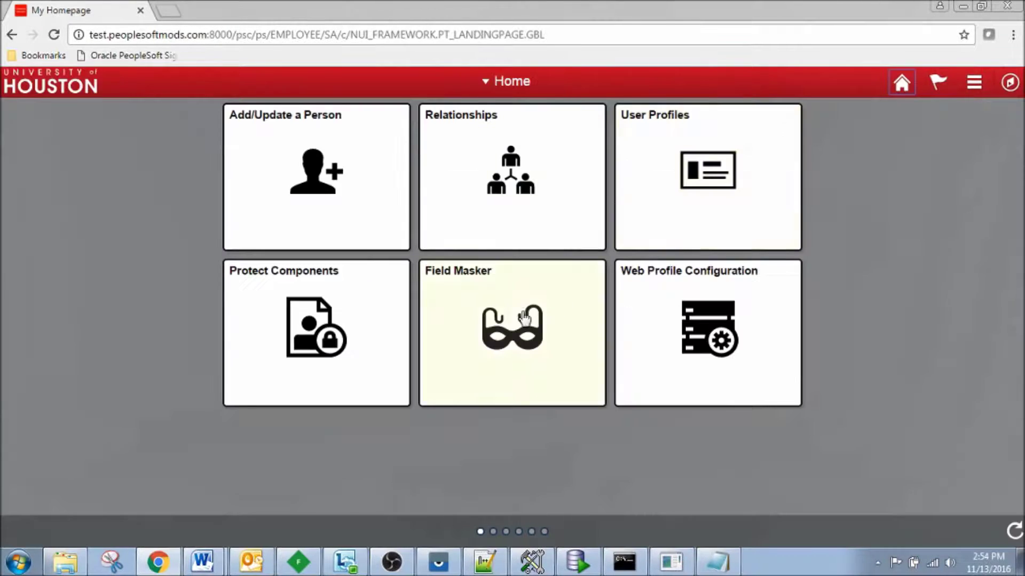
- Add NATIONAL_ID as a new masked field row below BIRTHDATE in DEMO1 and save
left_click(521, 316)
left_click(35, 278)
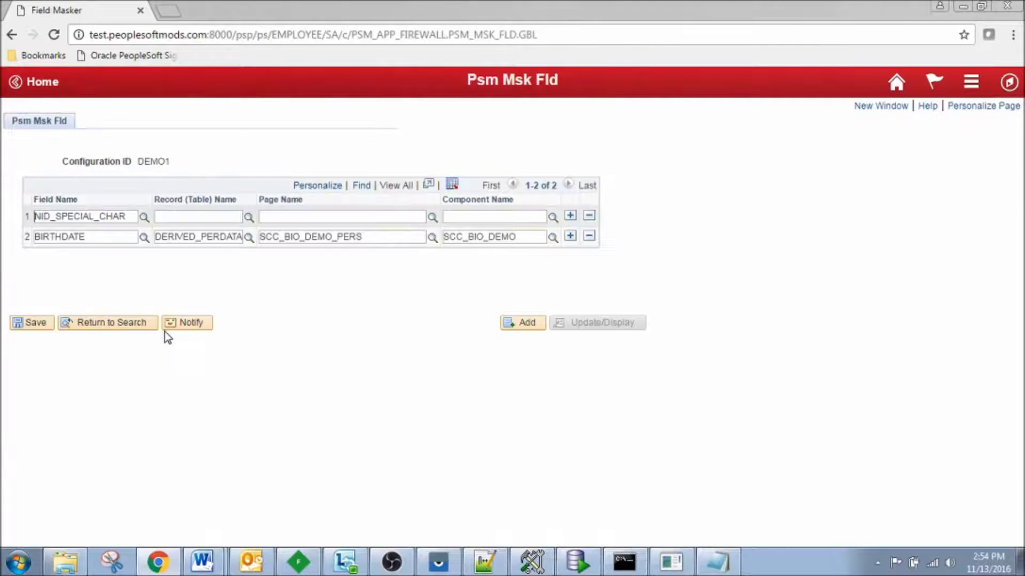
left_click(570, 236)
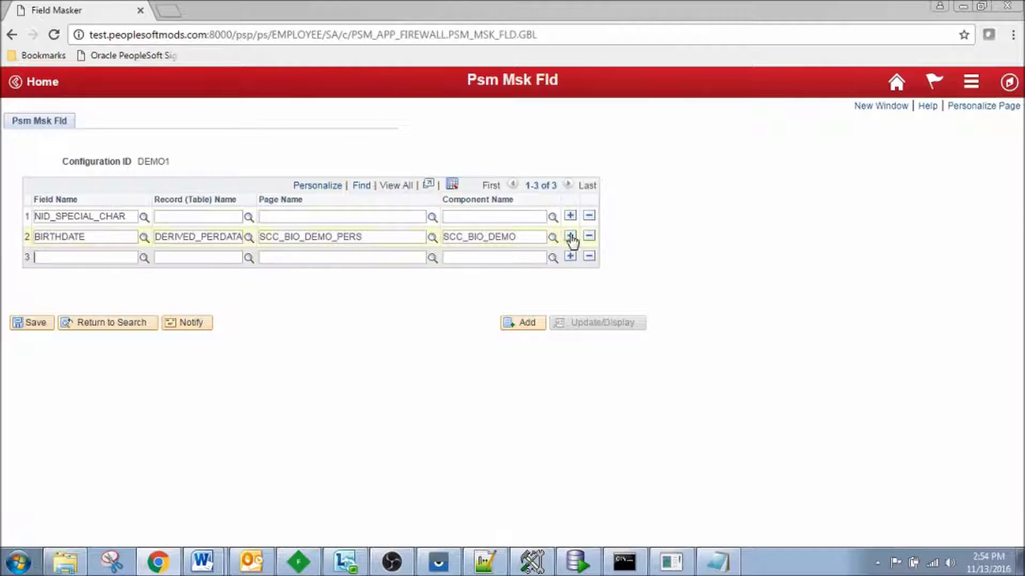
left_click(77, 259)
type("NATIONAL_ID")
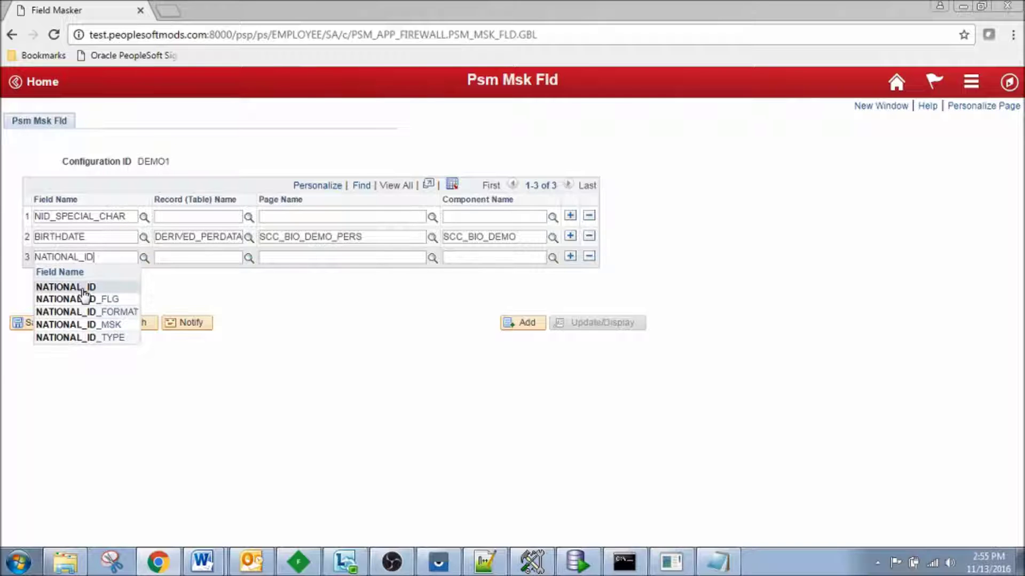
left_click(86, 288)
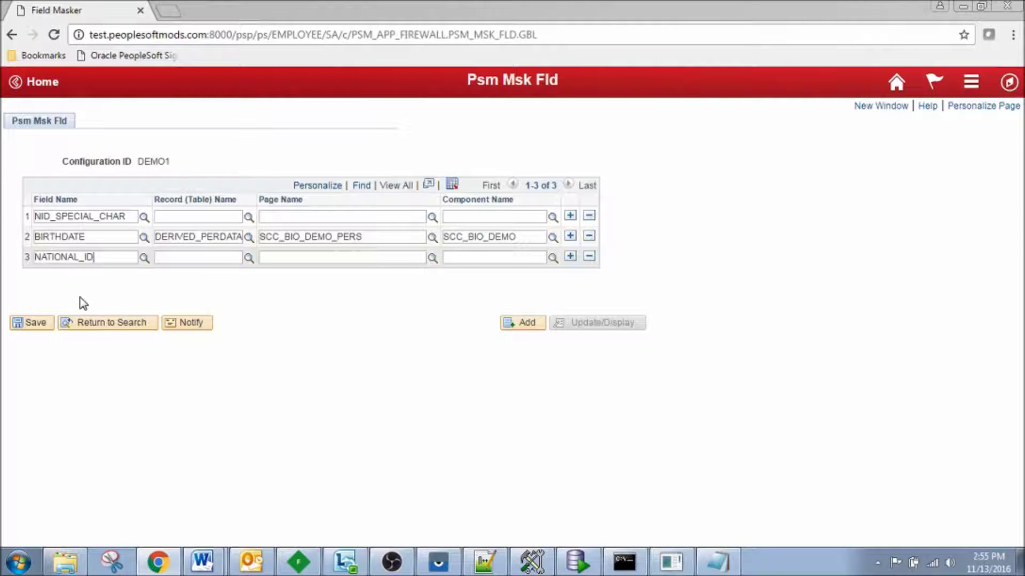
left_click(36, 323)
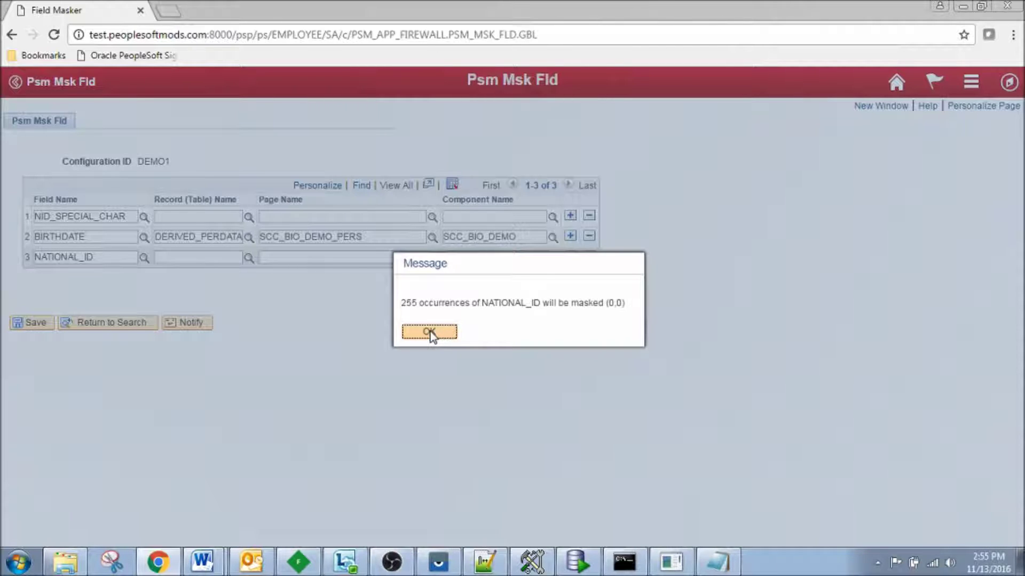
- Acknowledge the NATIONAL_ID, NID_SPECIAL_CHAR (78) and BIRTHDATE (1) masking counts, then return home
left_click(430, 335)
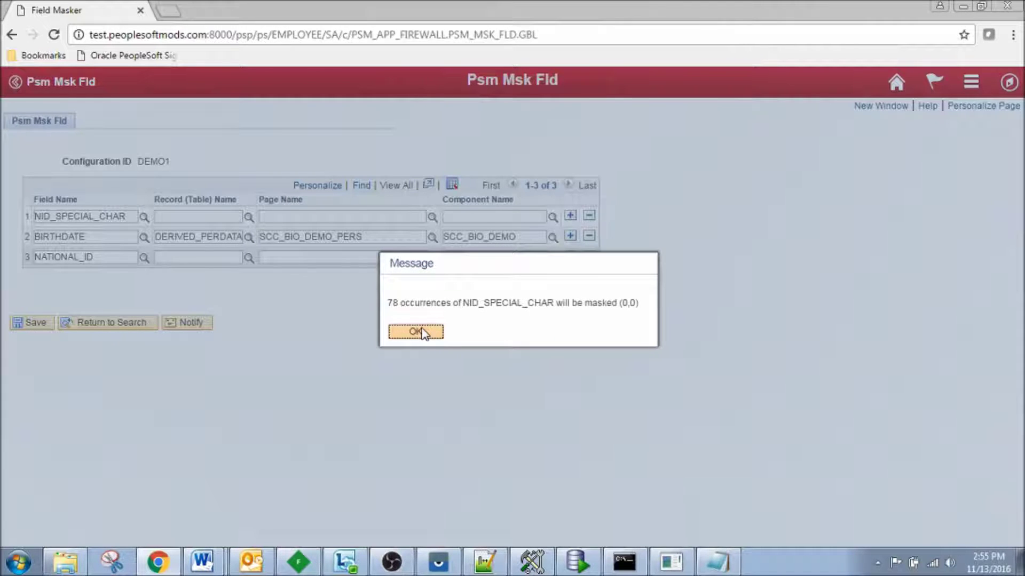
left_click(422, 335)
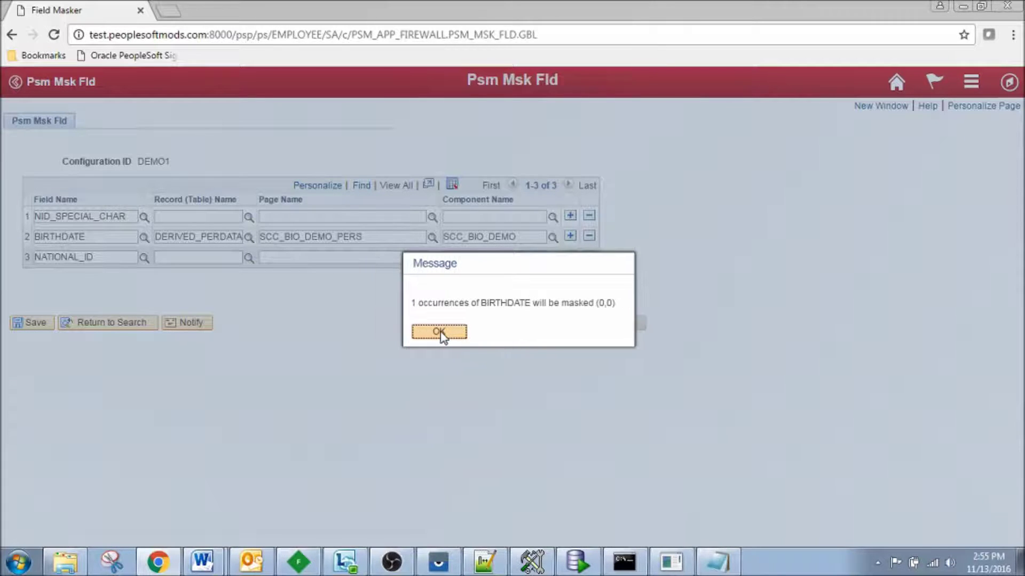
left_click(442, 337)
left_click(889, 83)
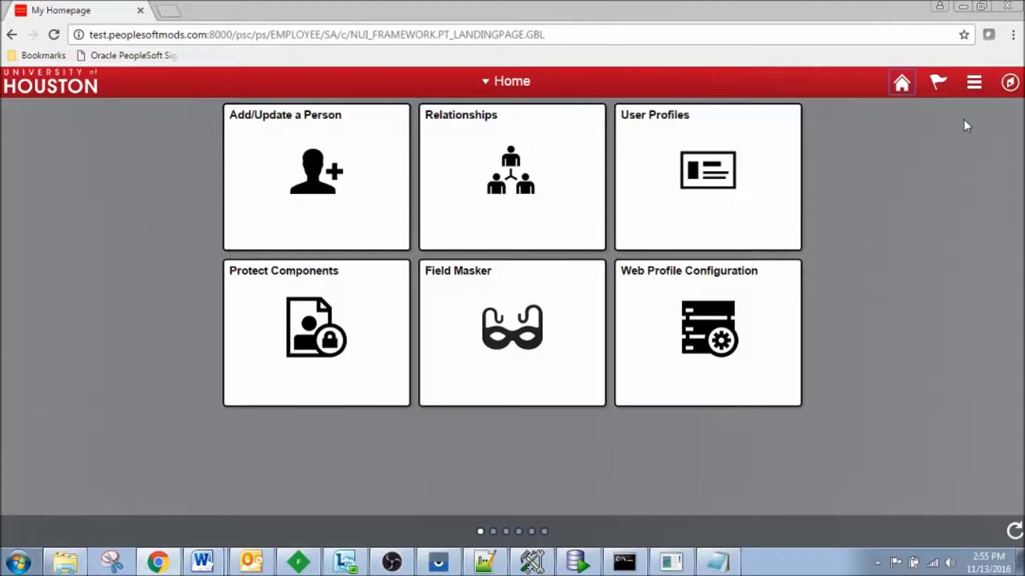
- Sign out and sign back in with the account password
left_click(975, 86)
left_click(854, 265)
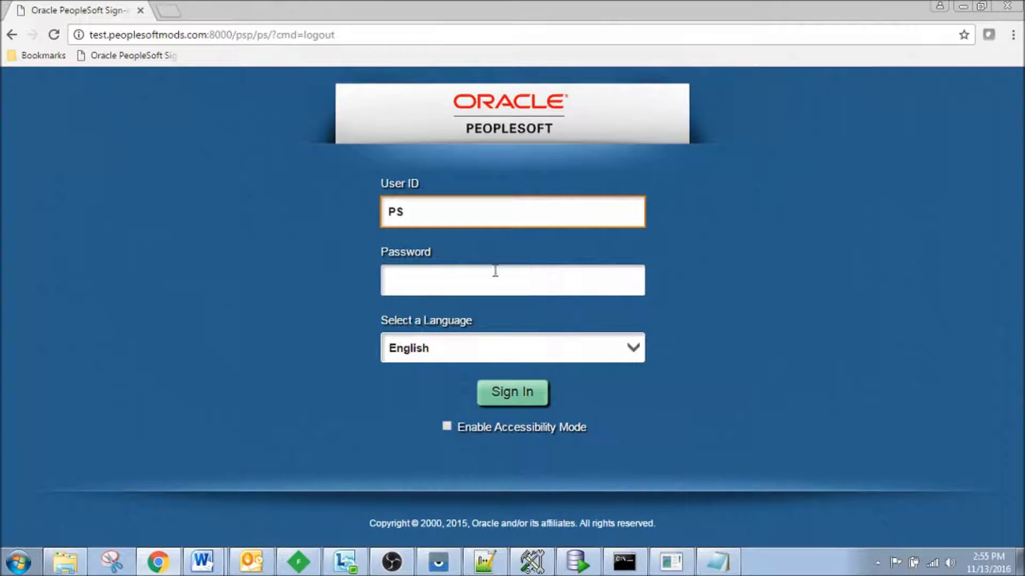
left_click(478, 283)
key("Return")
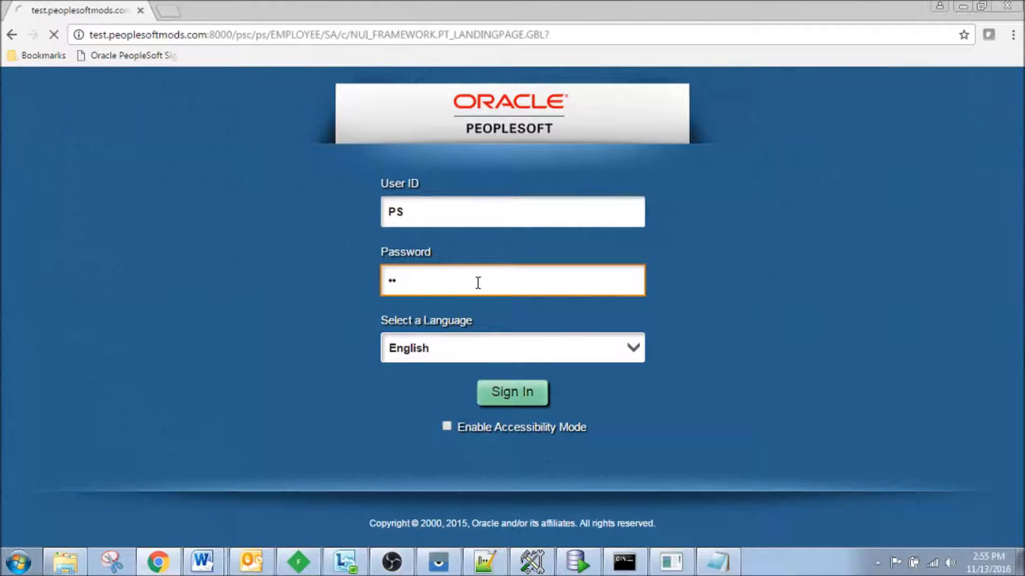
- Delete the RELATIONSHIPS row from the 2FA protected components, leaving four, and save
left_click(313, 310)
left_click(34, 273)
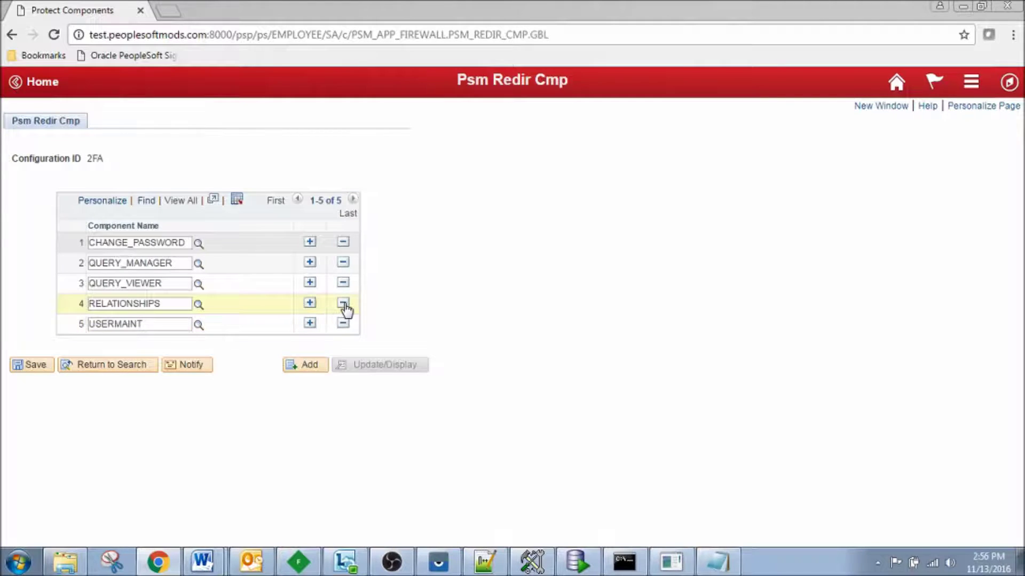
left_click(343, 304)
left_click(350, 325)
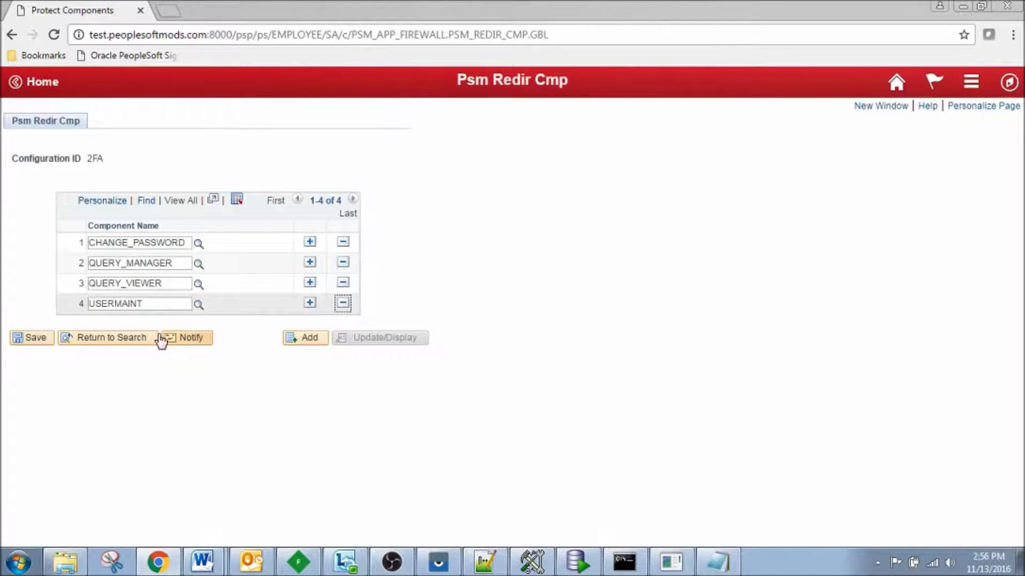
left_click(42, 339)
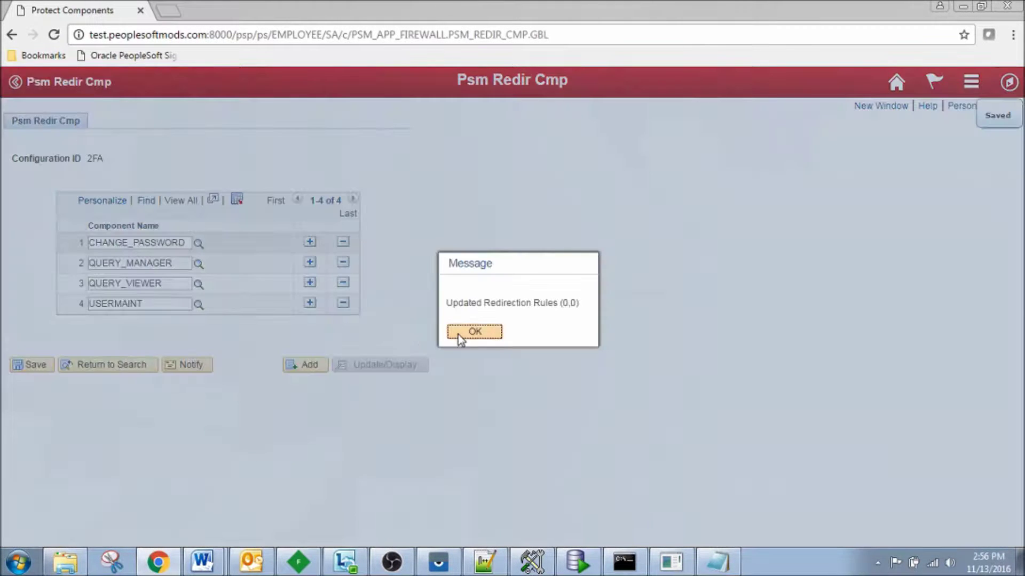
left_click(465, 332)
left_click(896, 82)
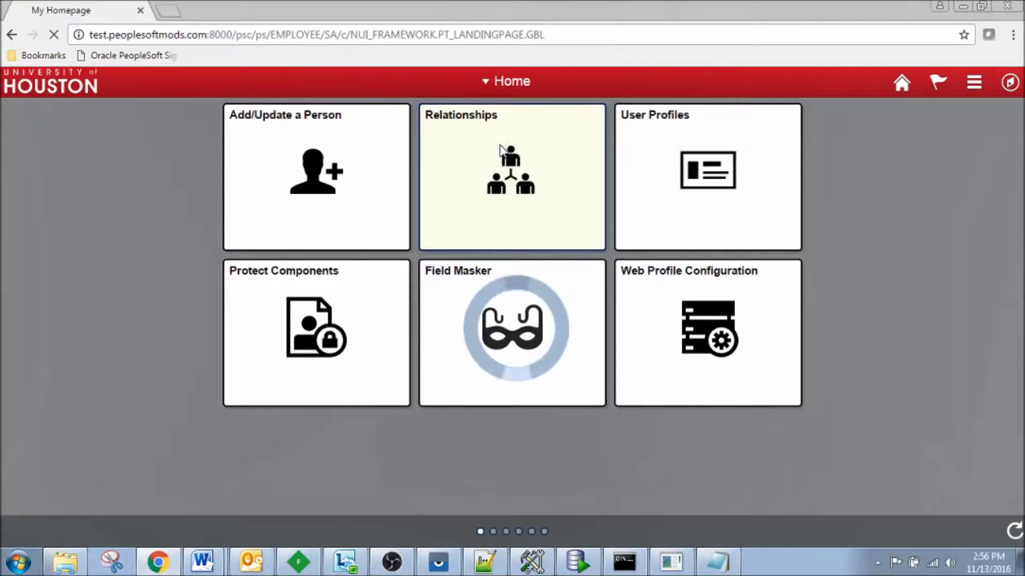
- Search Relationships by the test person's ID to open the record with its locked National ID
left_click(513, 176)
left_click(164, 235)
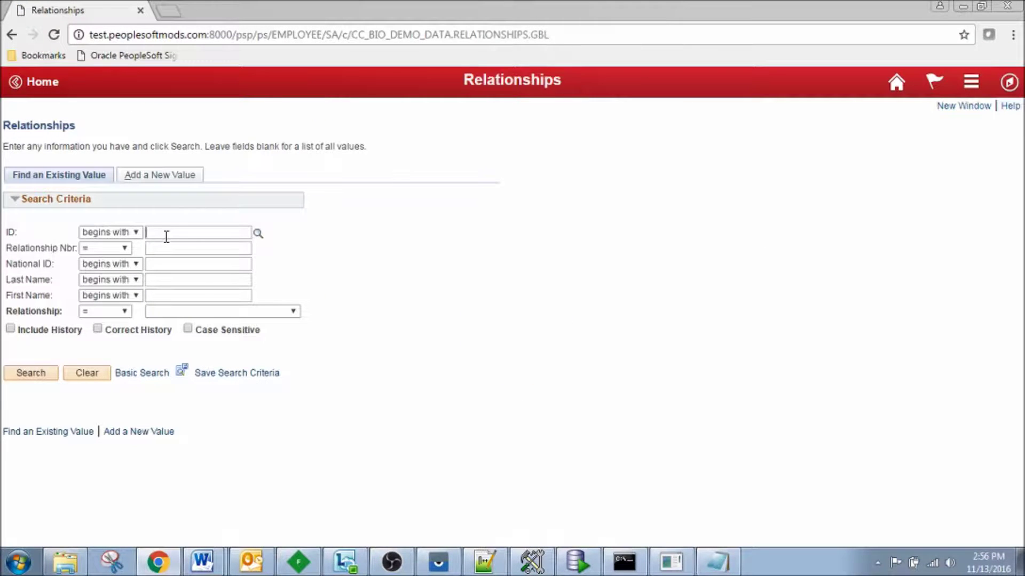
type("AD1010")
key("Return")
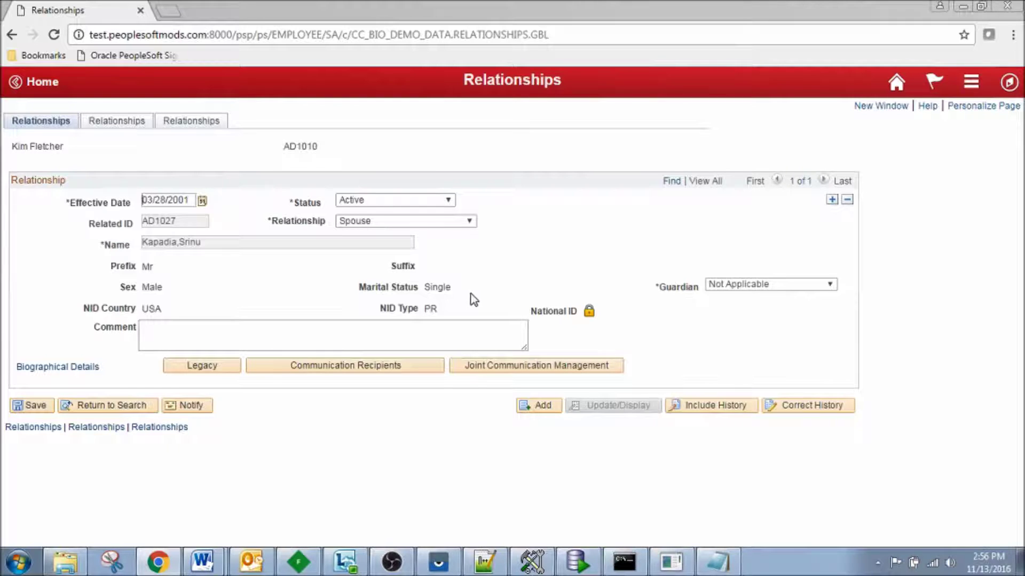
double_click(431, 287)
- Reveal the masked National ID by submitting the Google Authenticator code, then return home
left_click(589, 312)
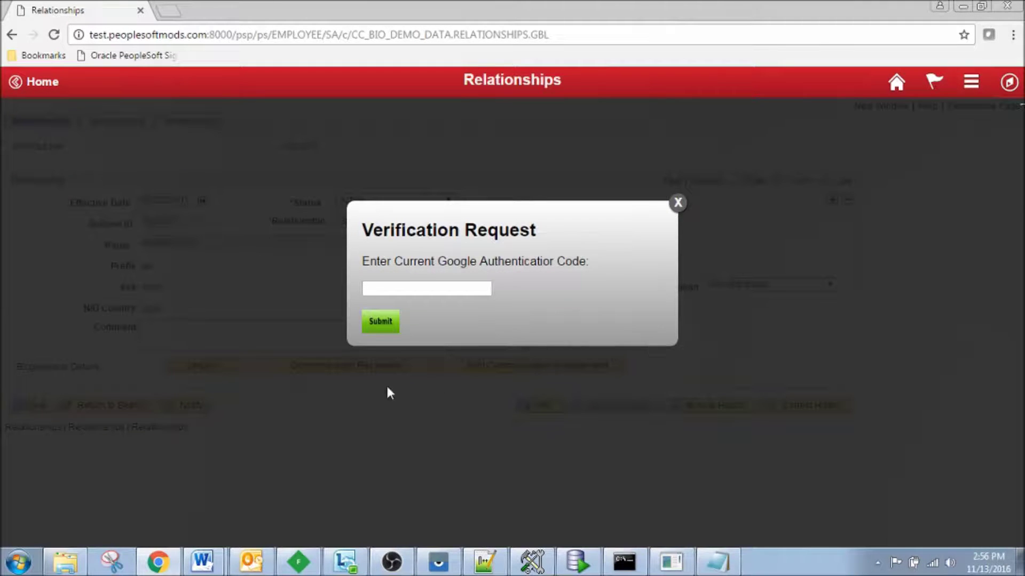
left_click(438, 562)
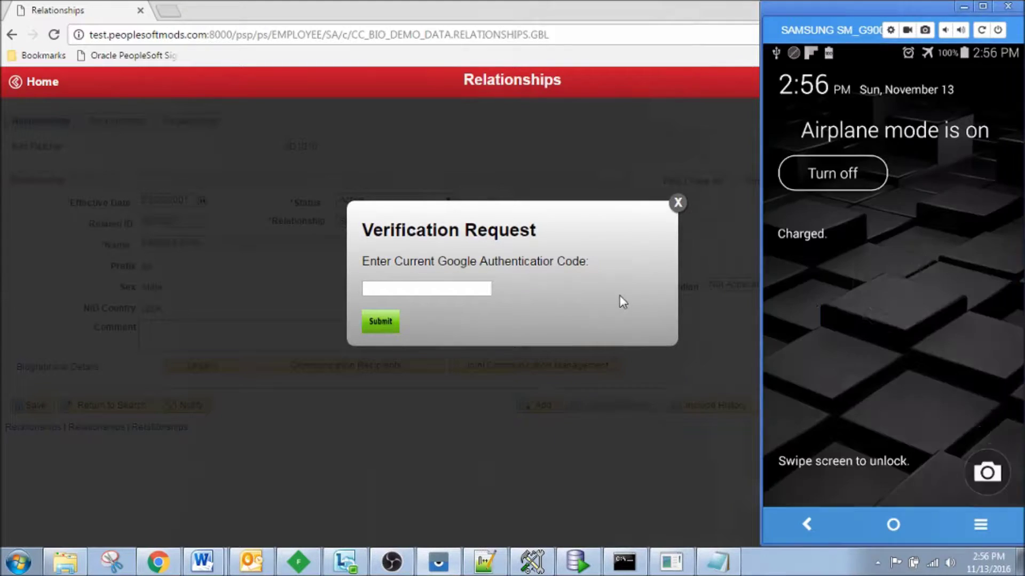
left_click_drag(892, 286, 822, 325)
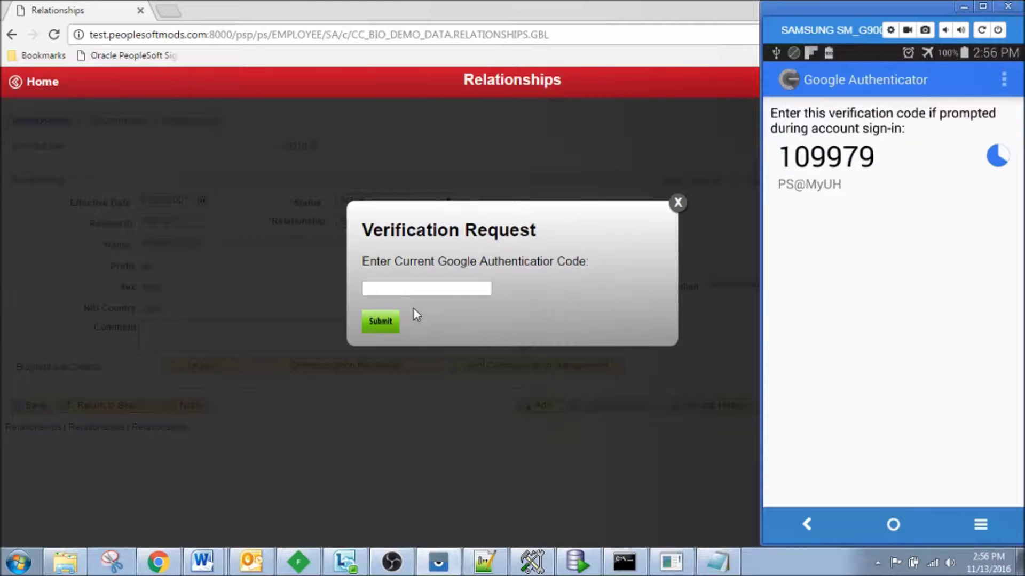
left_click(413, 289)
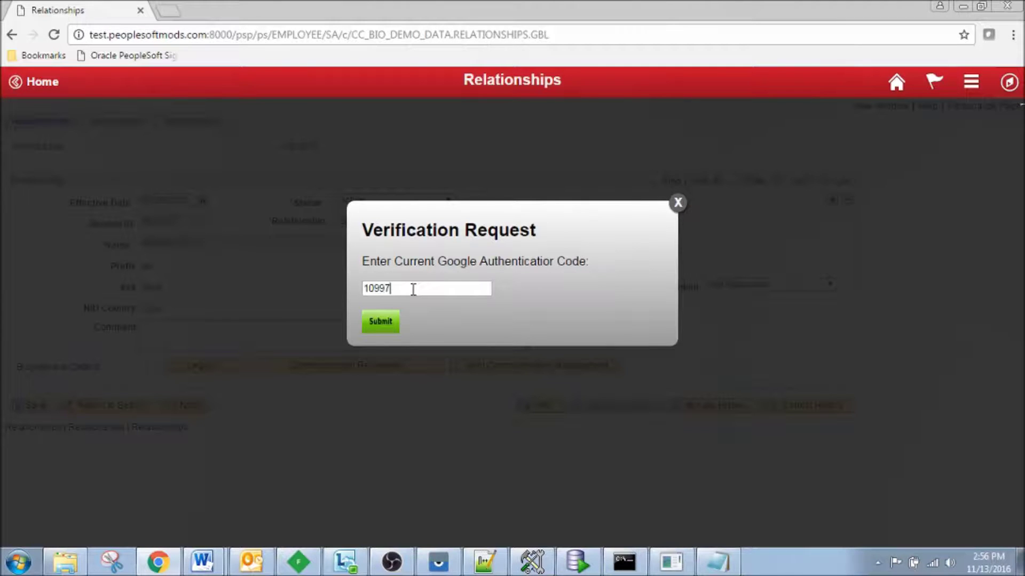
left_click(379, 321)
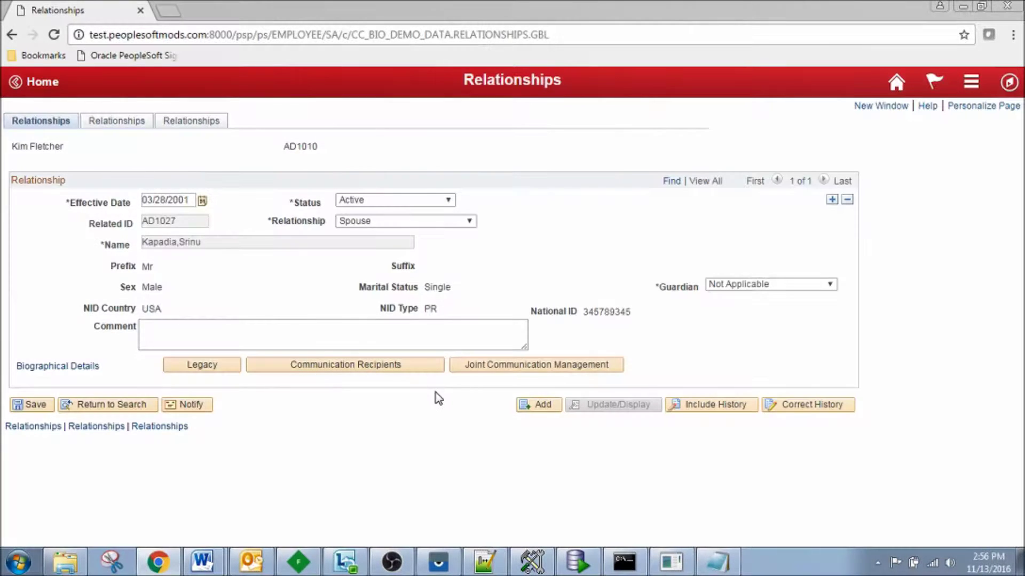
double_click(596, 312)
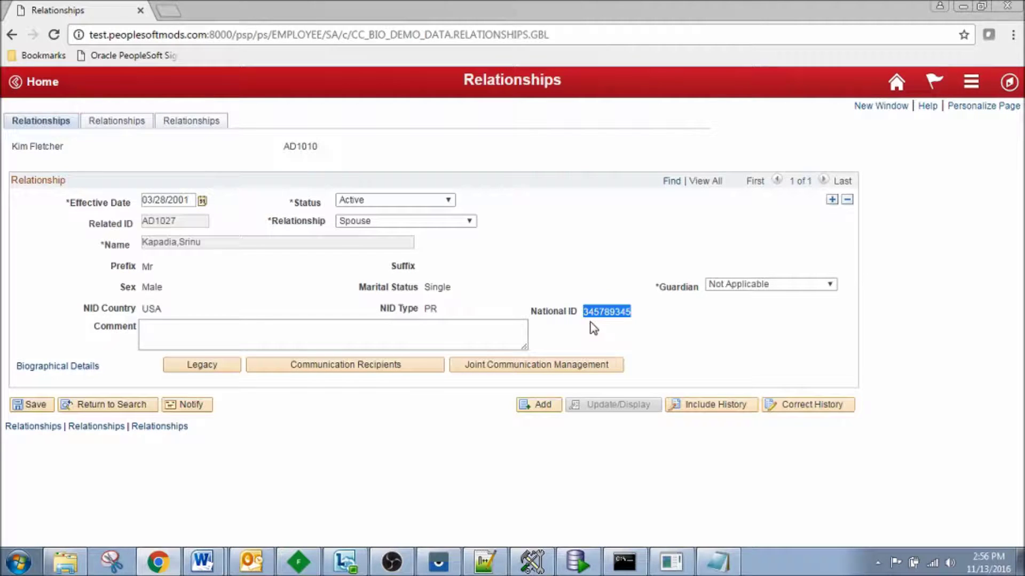
left_click(897, 82)
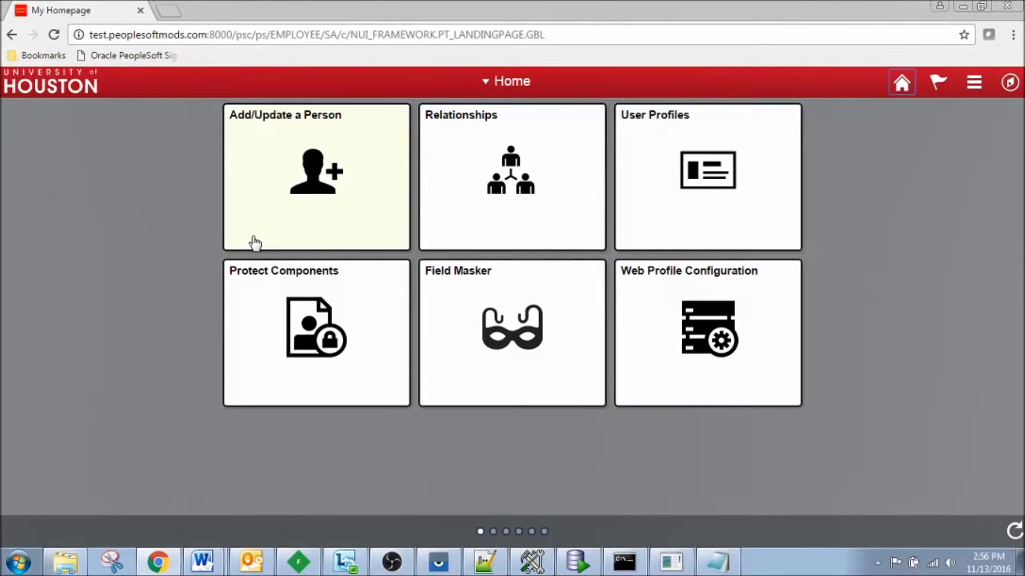
- Find the test person in Add/Update a Person and unmask their Date of Birth and National ID
left_click(272, 238)
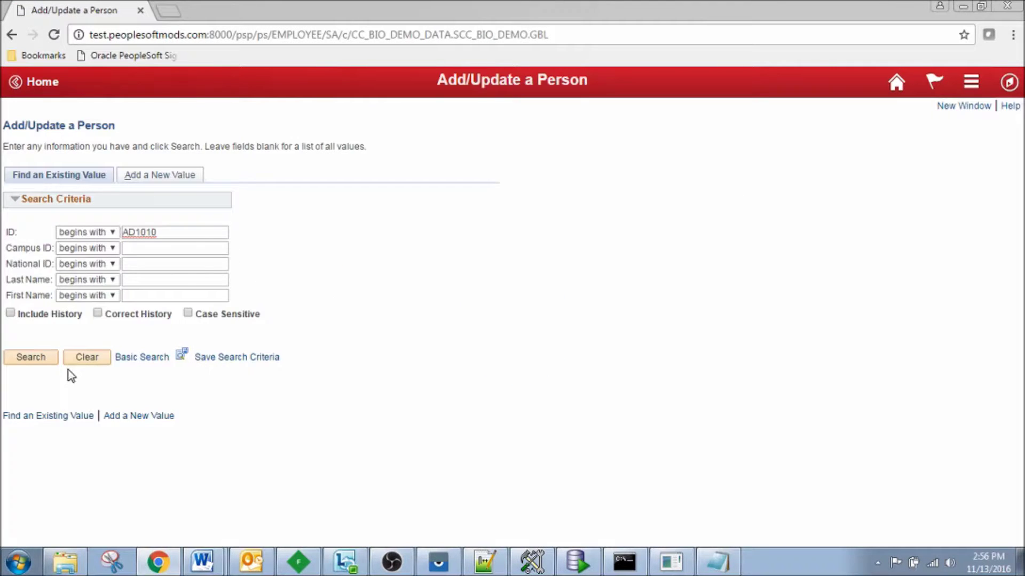
left_click(38, 358)
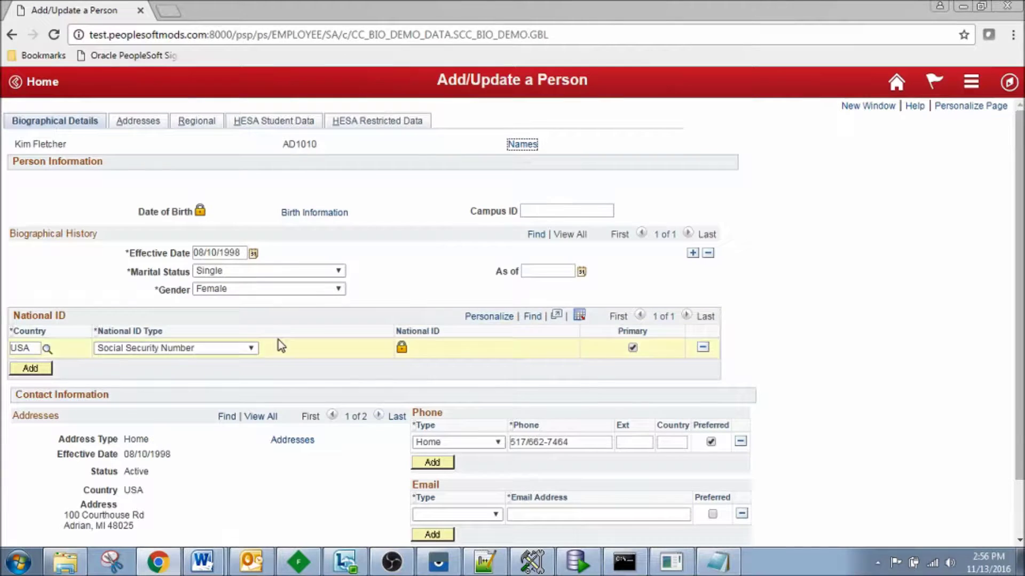
left_click(200, 210)
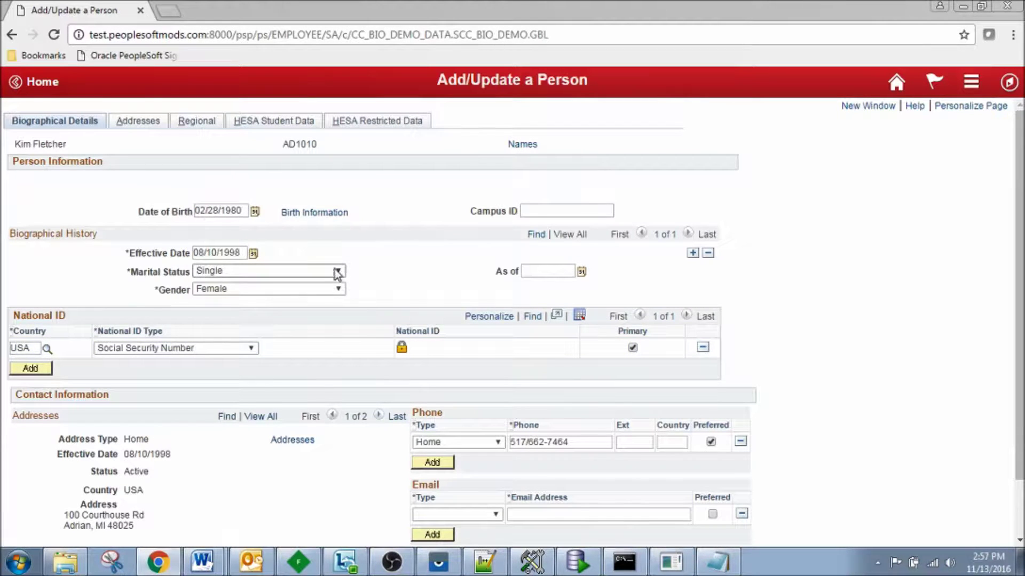
left_click(402, 349)
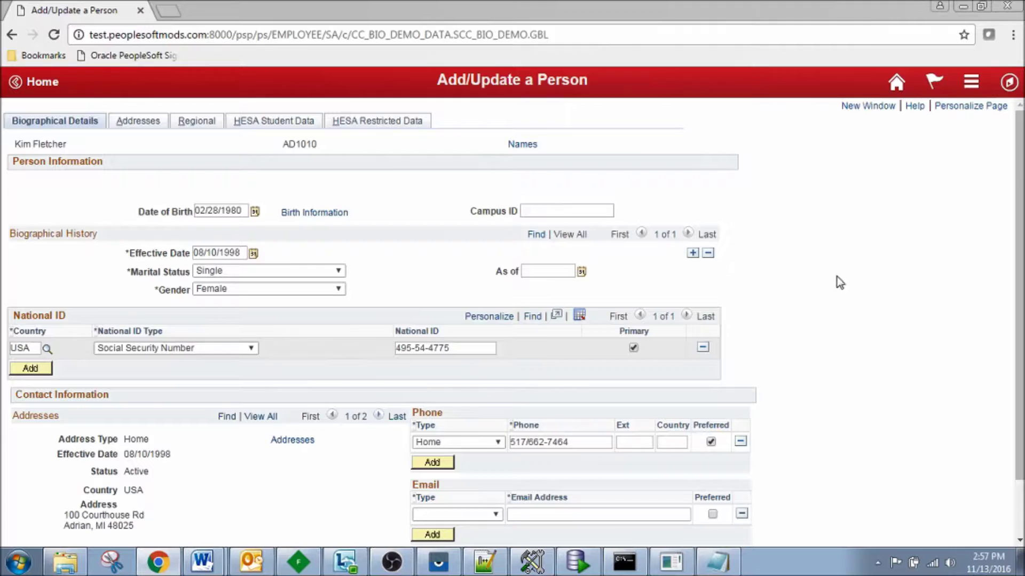
left_click(971, 82)
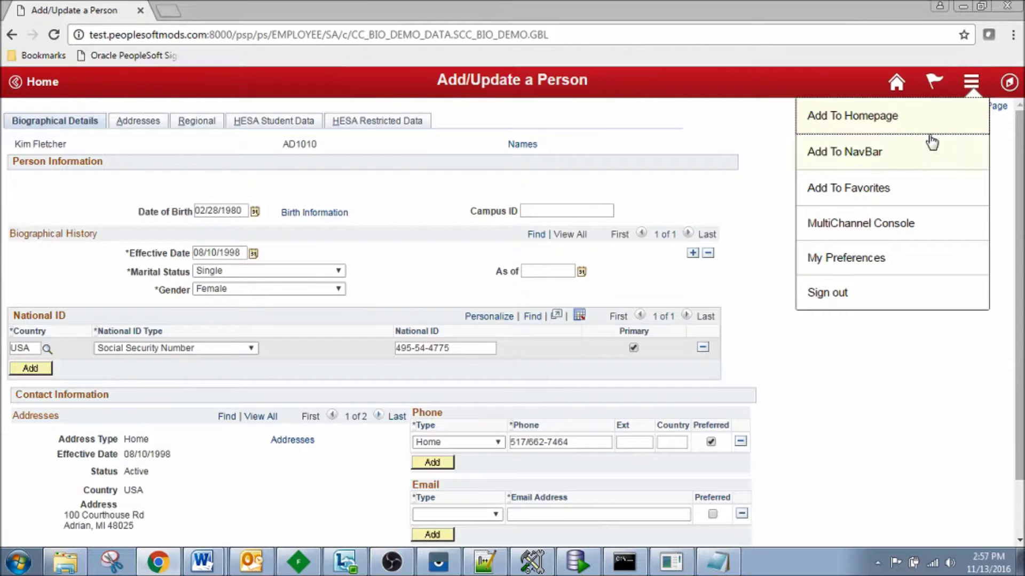
- Sign out and log back in as the other user with their user ID and password
left_click(830, 298)
left_click(490, 215)
type("1")
key("Tab")
key("Return")
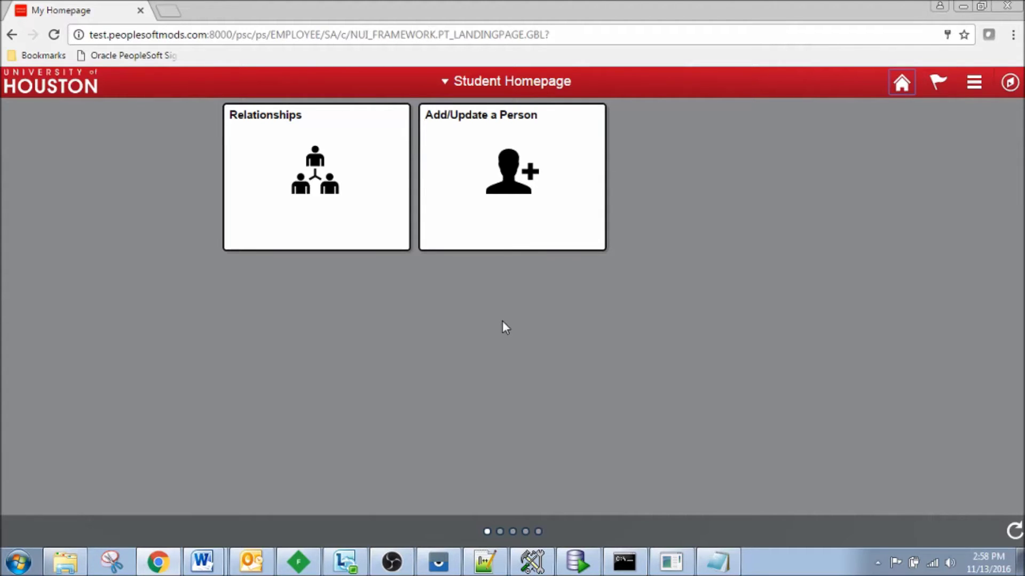
- Look up the person's ID in Relationships and unmask the National ID
left_click(327, 231)
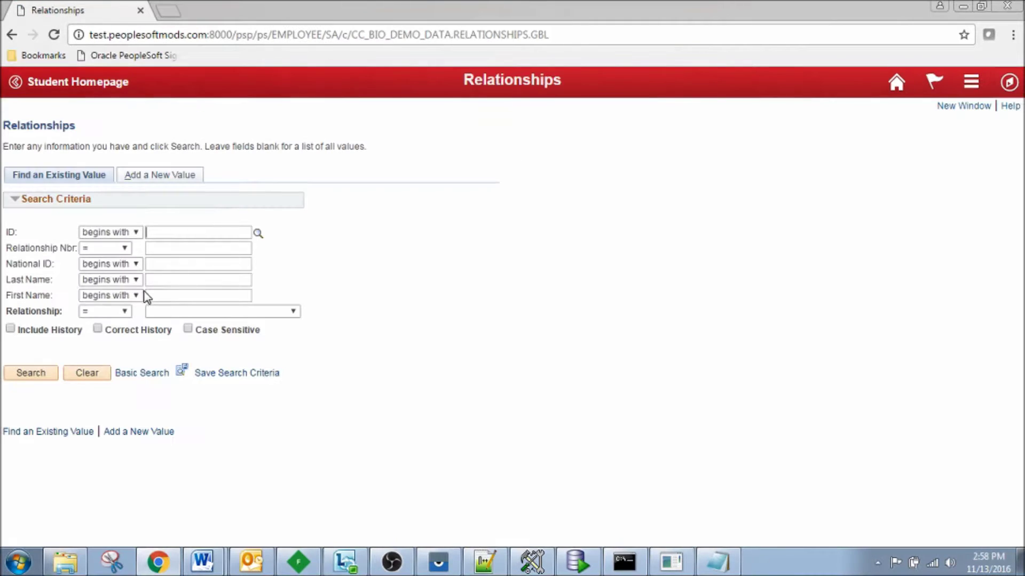
type("AD1010")
left_click(30, 374)
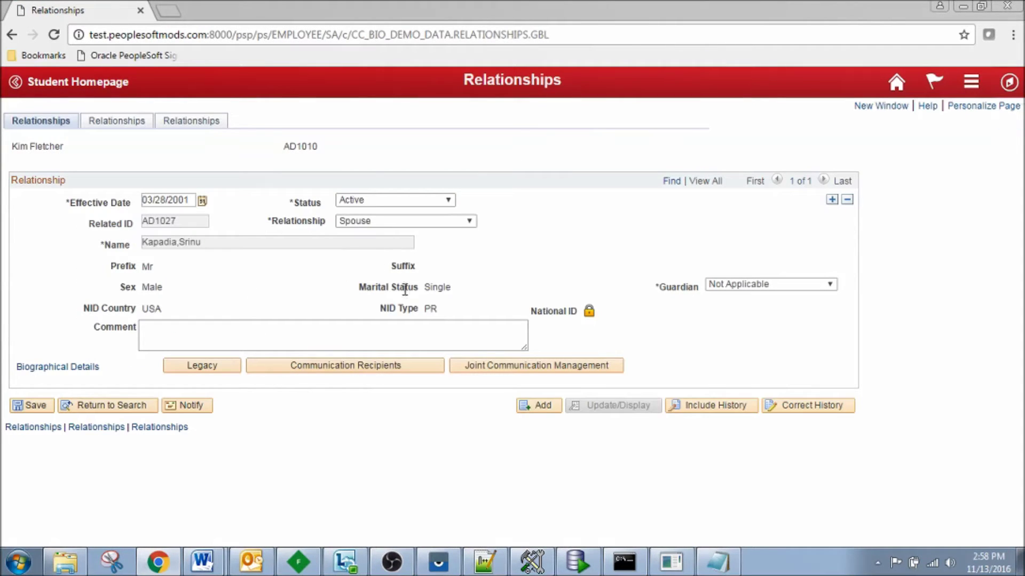
left_click(589, 311)
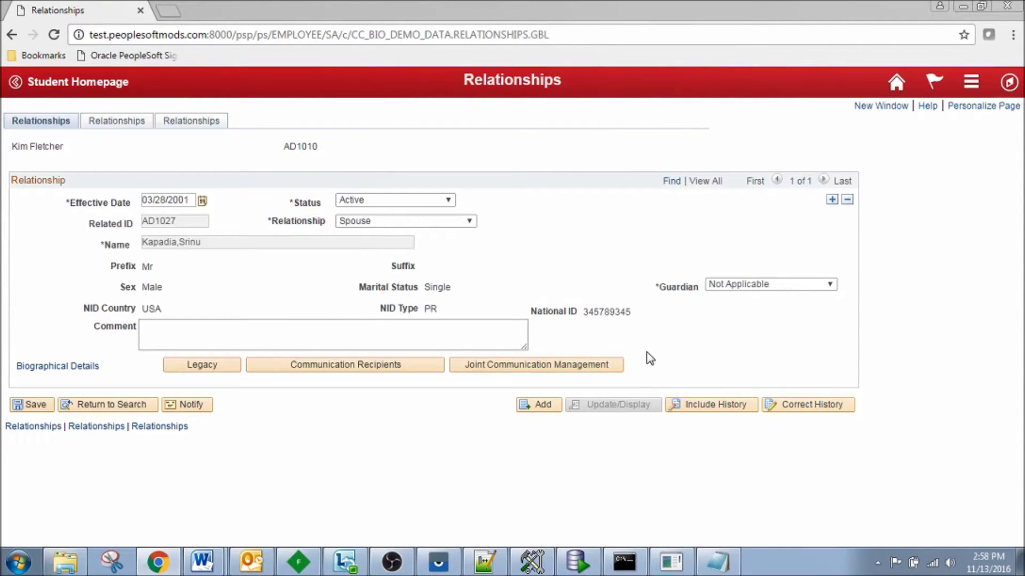